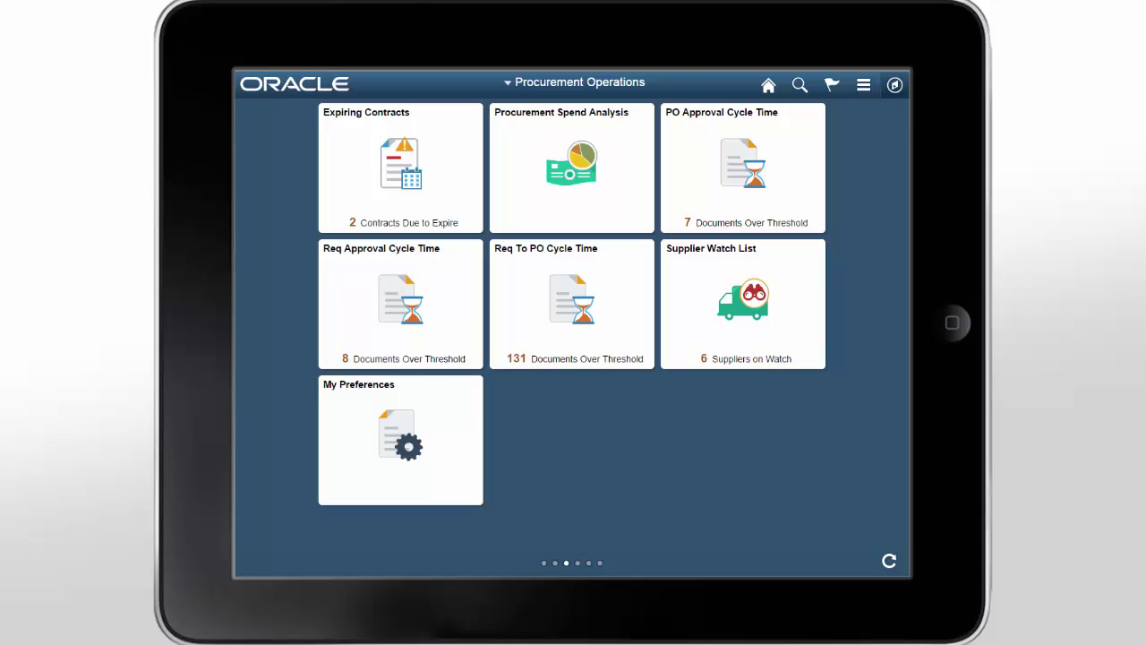
From the Supplier Watch List, open Bard Medical Supply's POs Backordered alert with business unit spend.
left_click(767, 338)
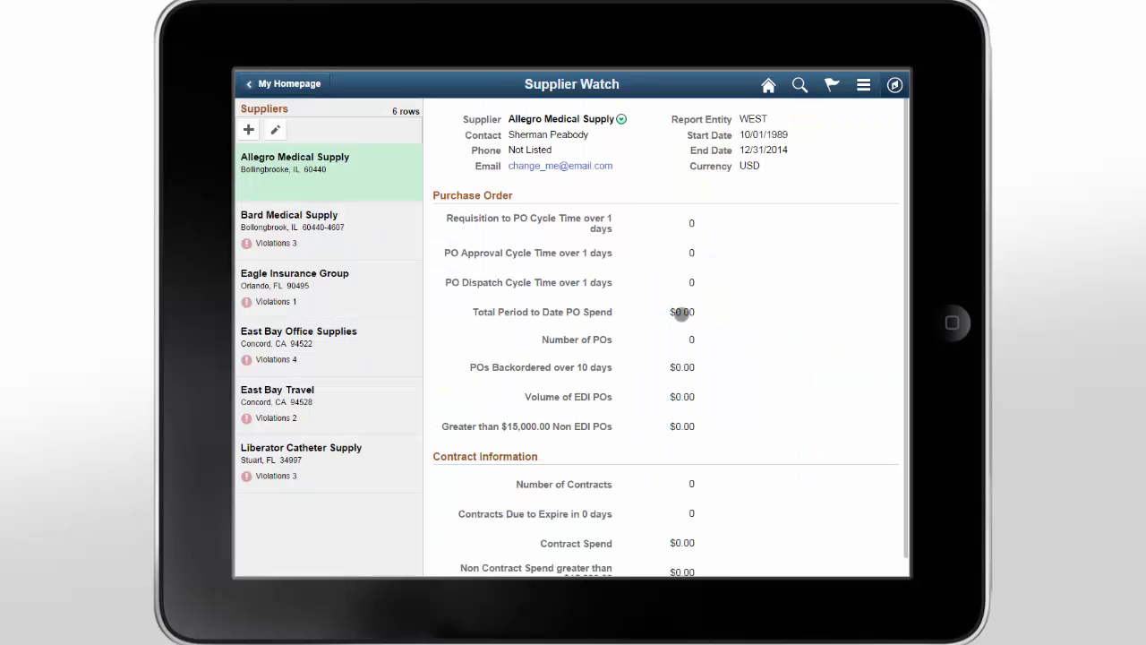
left_click(397, 228)
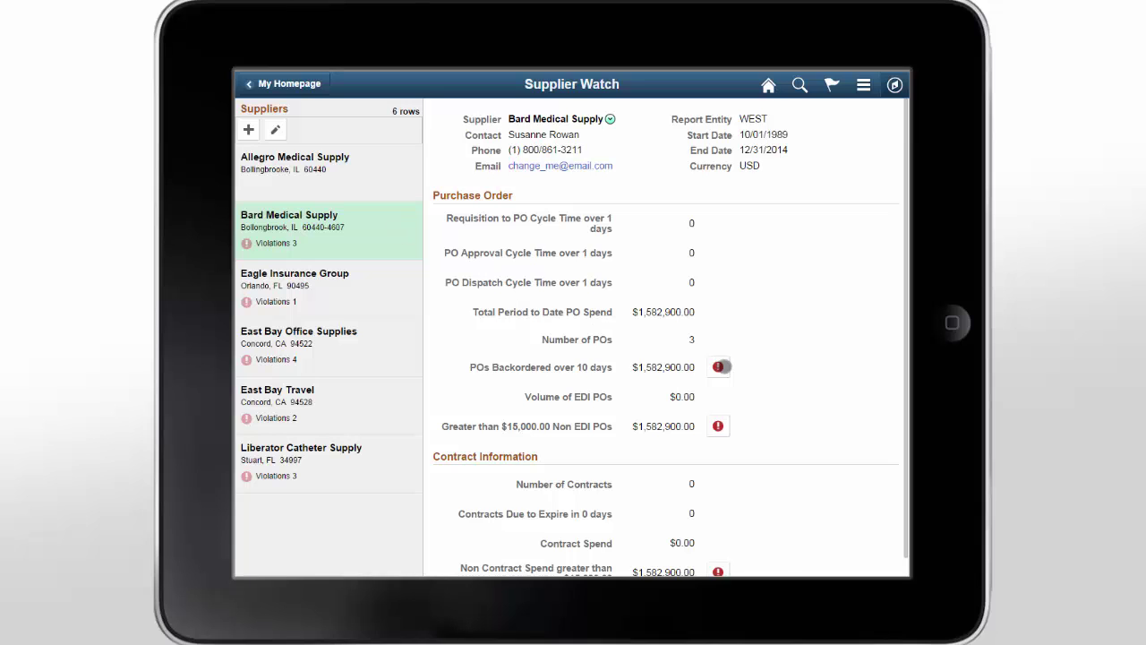
left_click(719, 366)
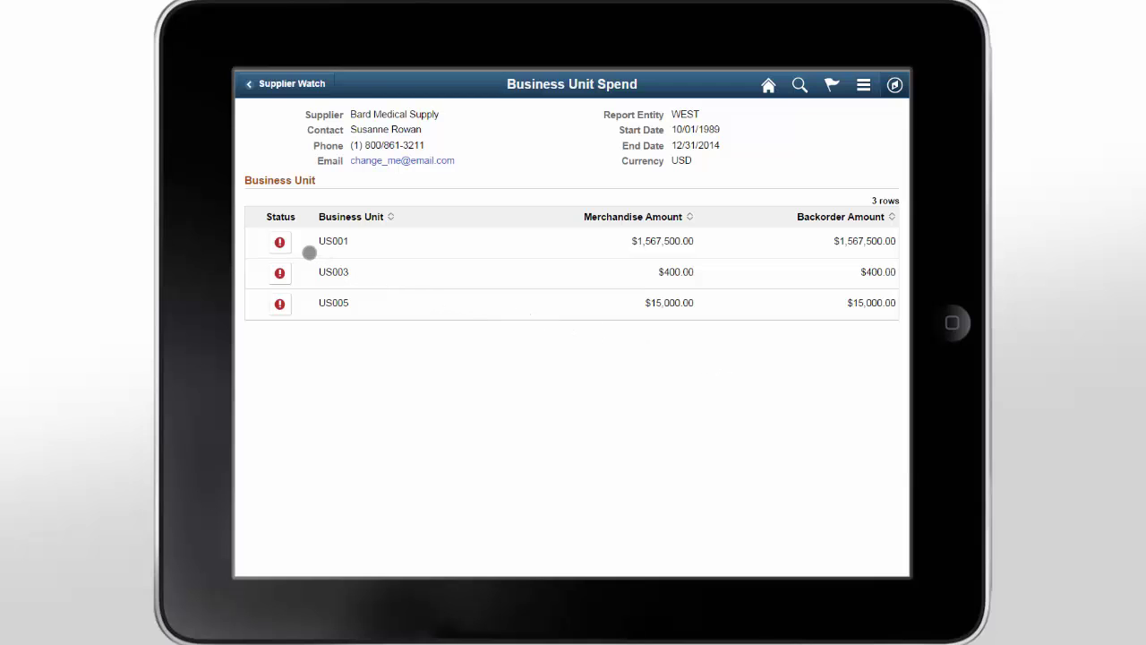
left_click(280, 243)
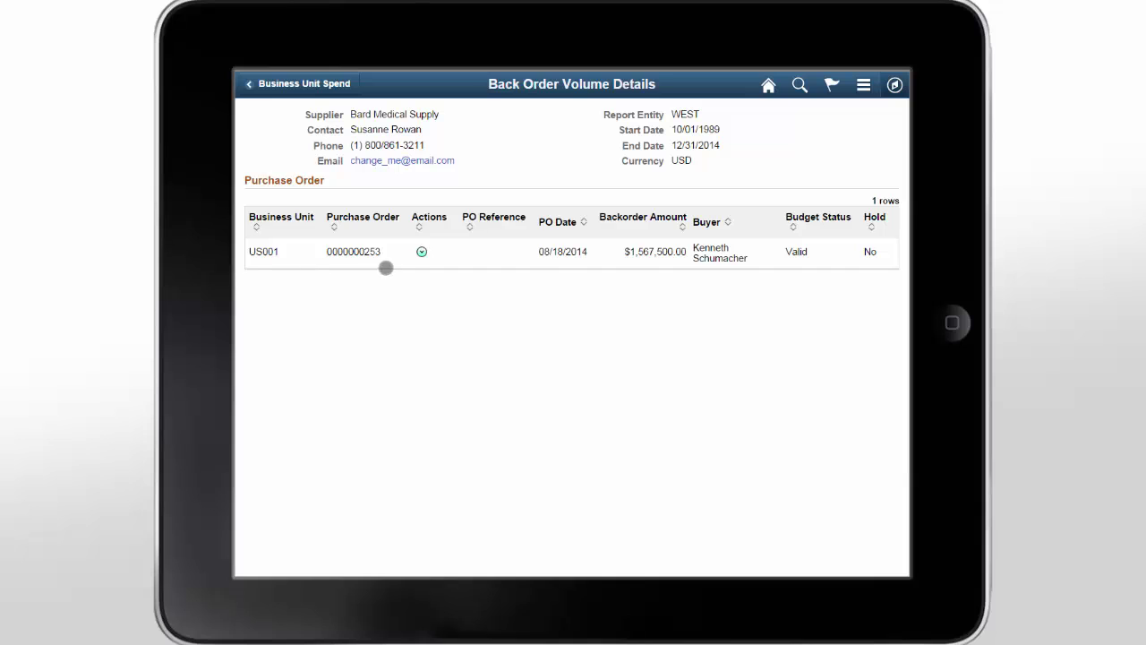
left_click(422, 253)
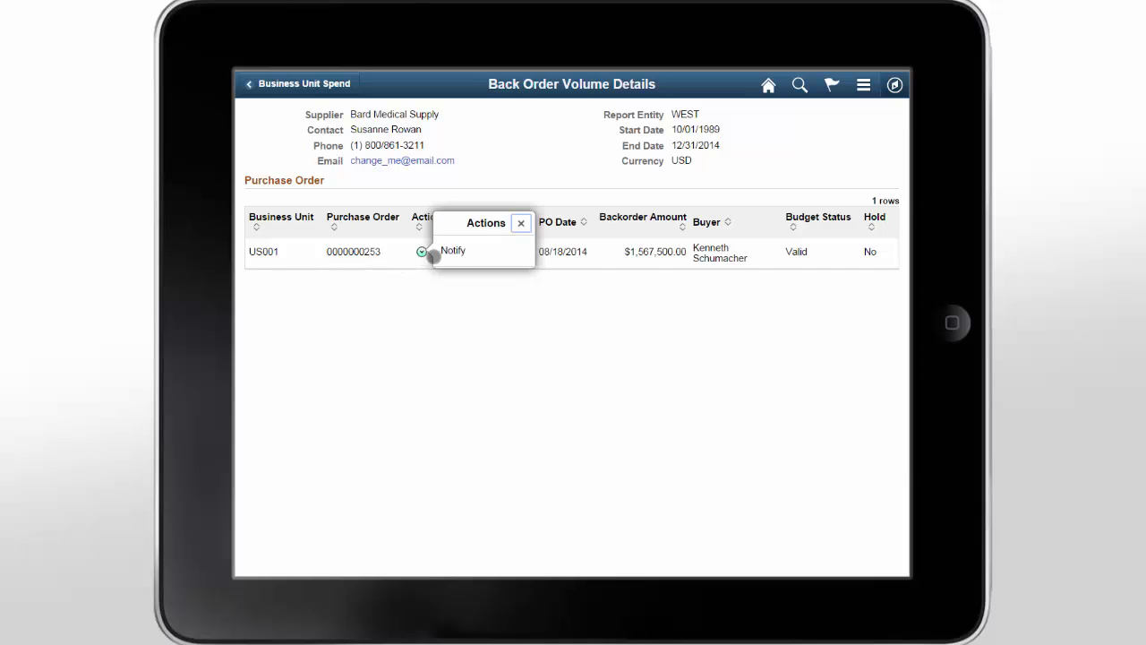
left_click(453, 251)
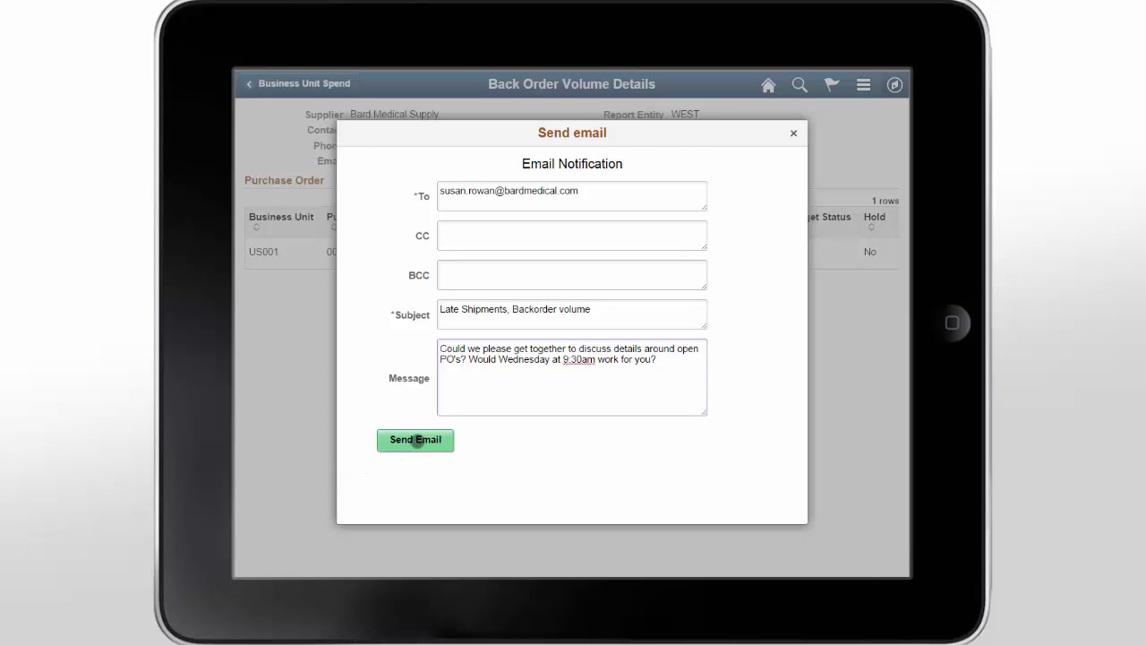
left_click(416, 439)
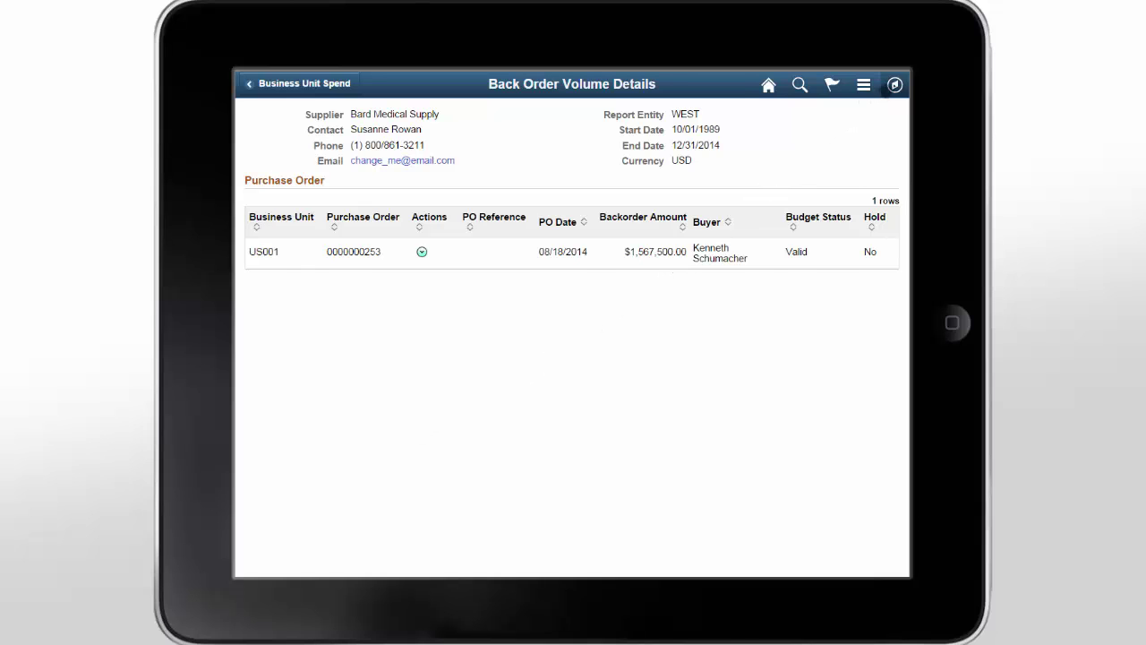
left_click(894, 84)
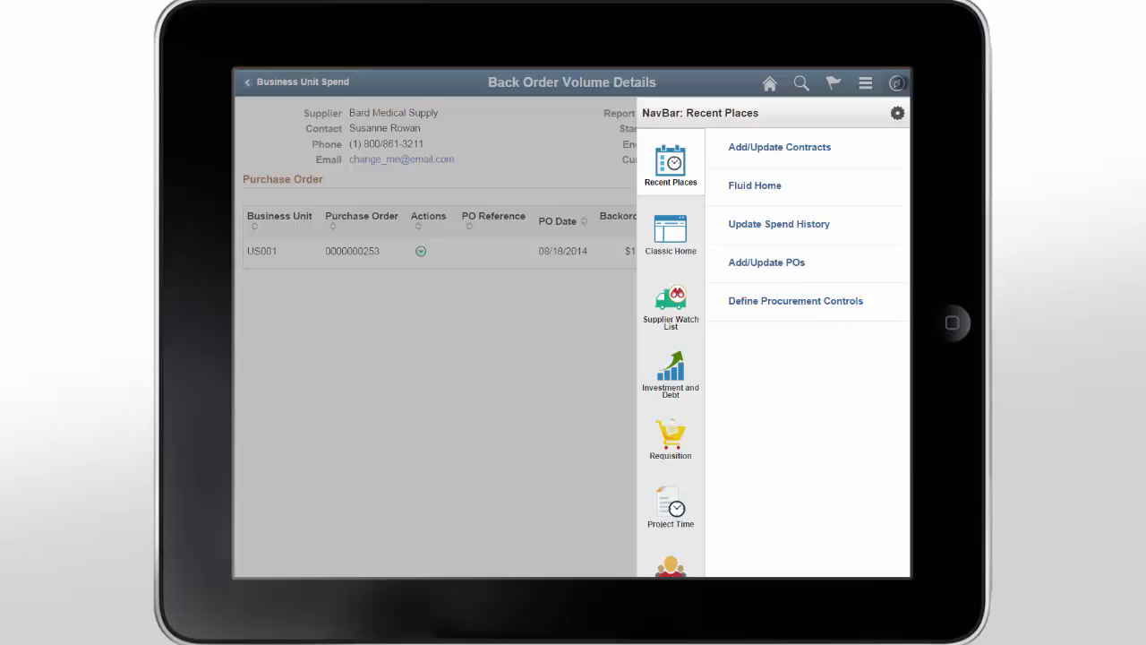
left_click(896, 84)
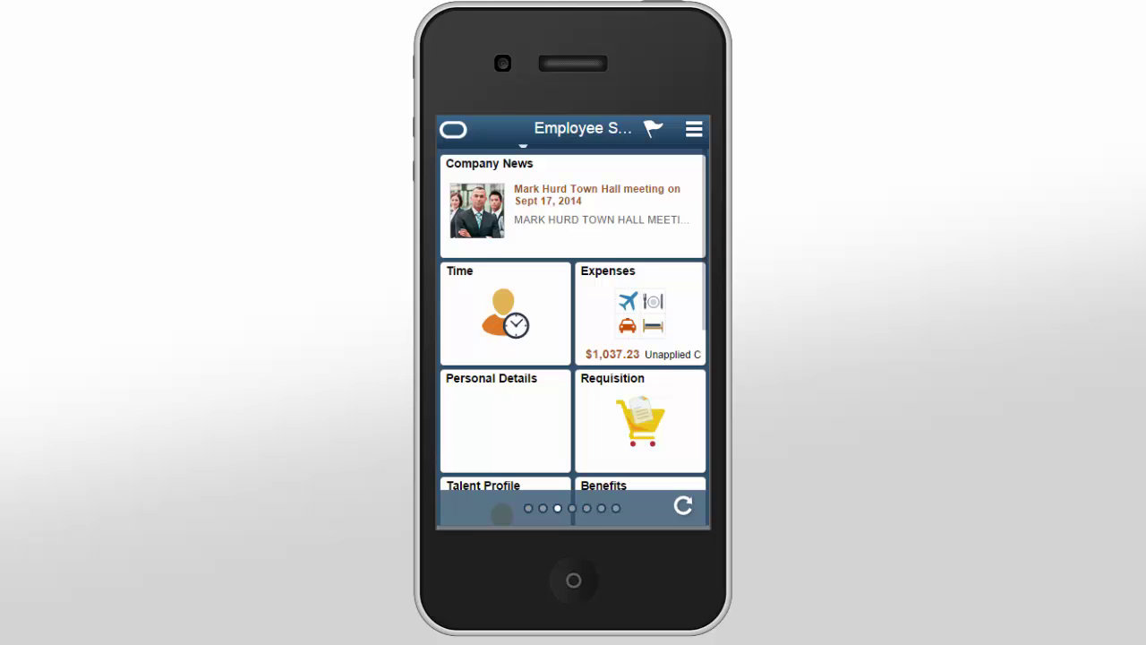
Start a requisition and add the Favorites item A007, 3.70 GHz Desktop PC (435.00 USD), to the cart.
left_click(666, 438)
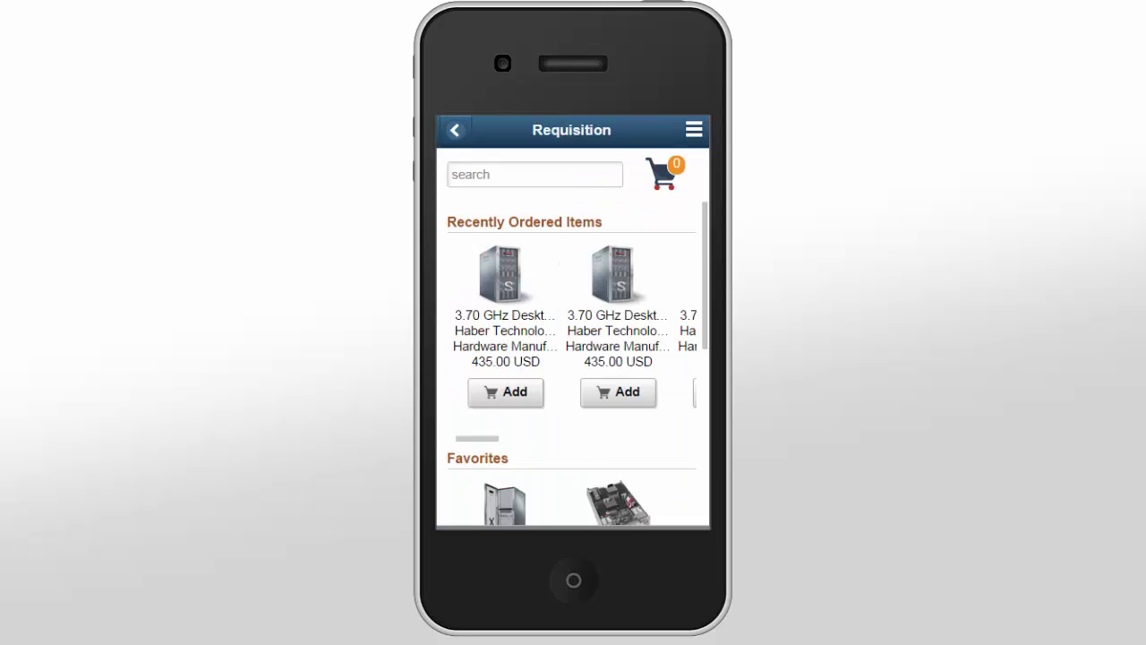
left_click_drag(704, 310, 702, 423)
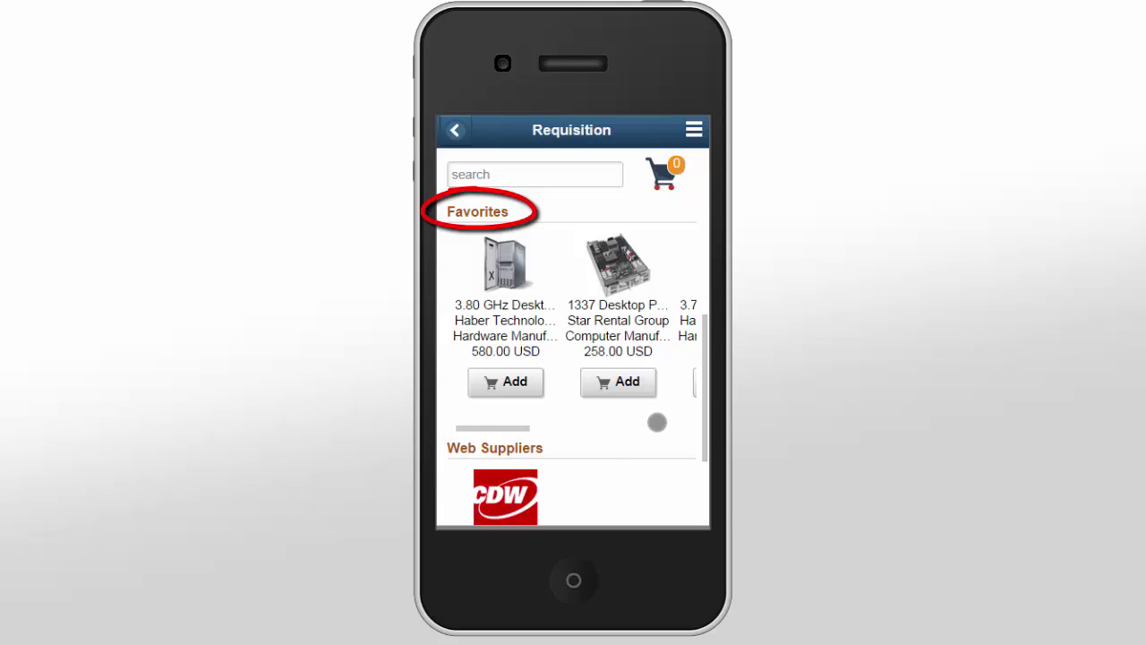
mouse_move(663, 422)
left_mouse_down()
mouse_move(439, 396)
mouse_move(675, 433)
left_mouse_up()
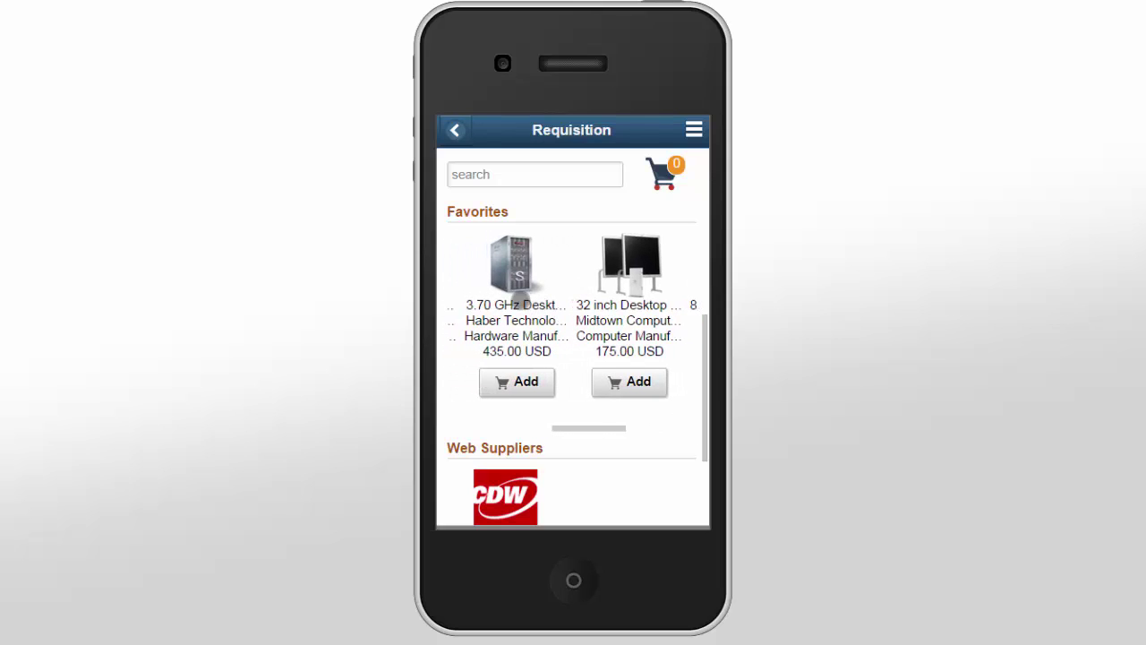
left_click(546, 305)
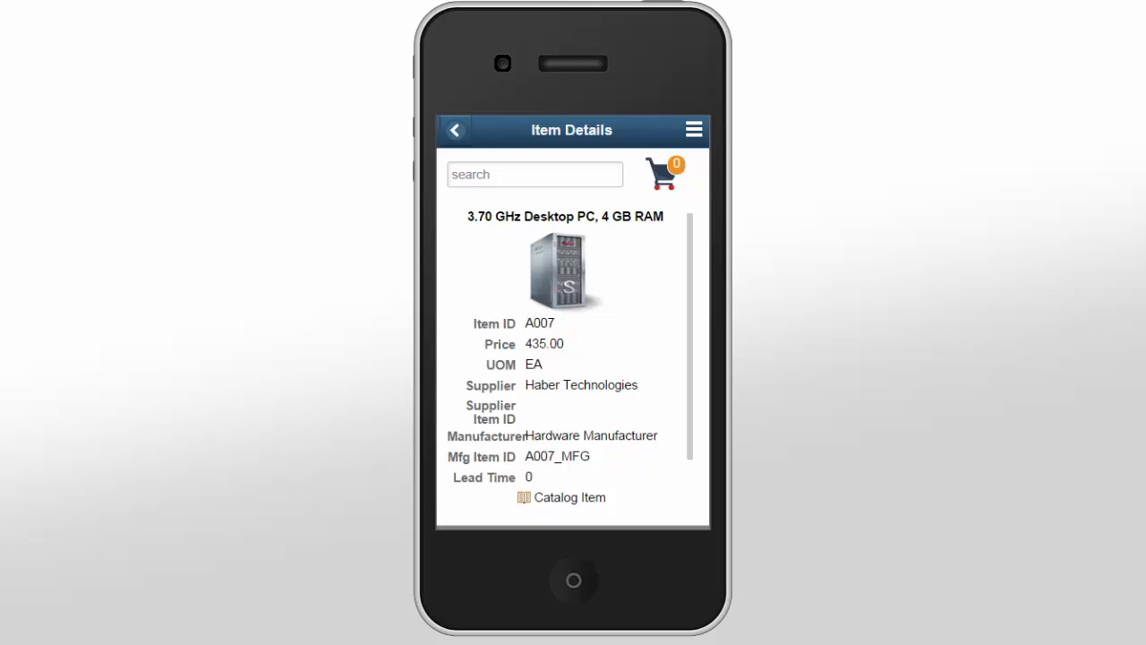
left_click_drag(686, 338, 687, 405)
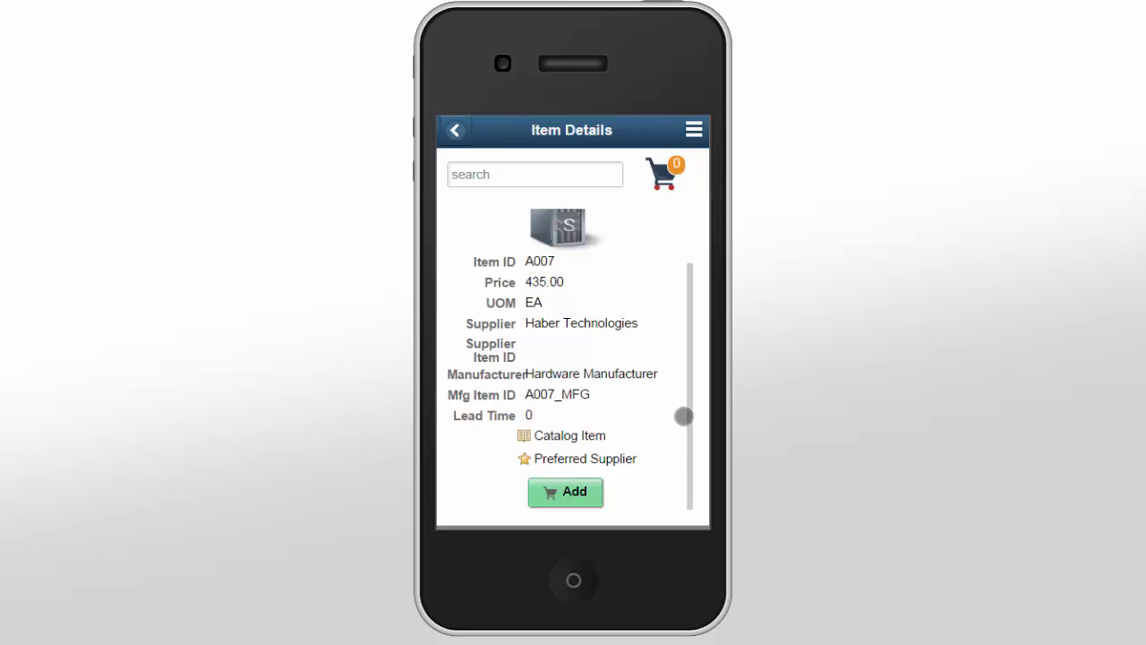
left_click(581, 488)
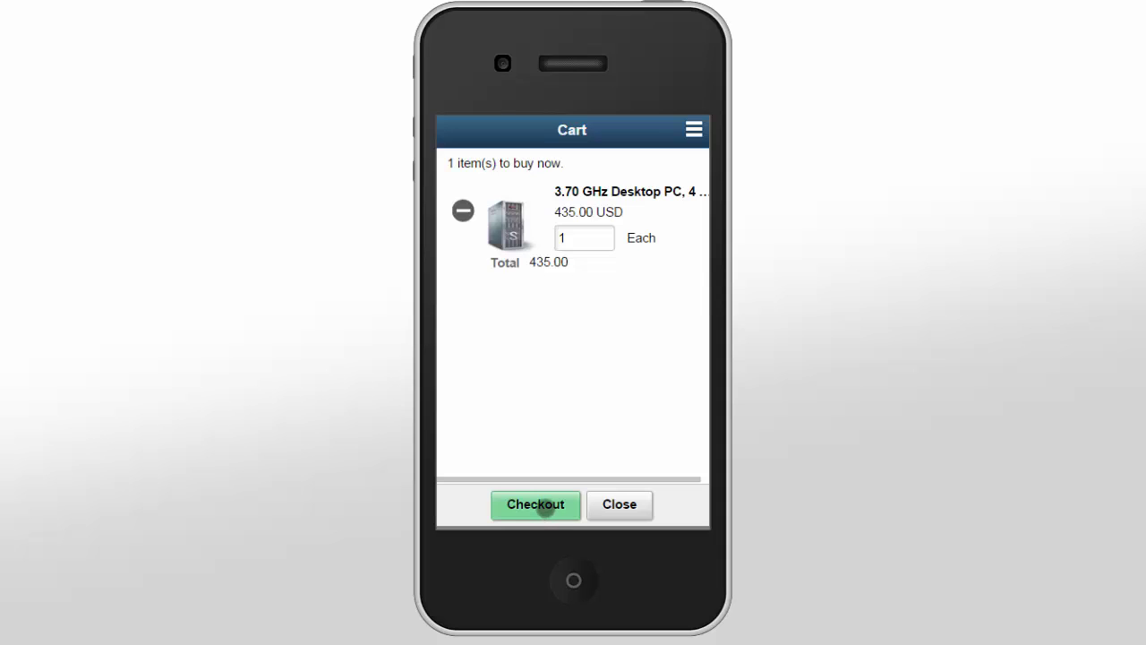
left_click(537, 504)
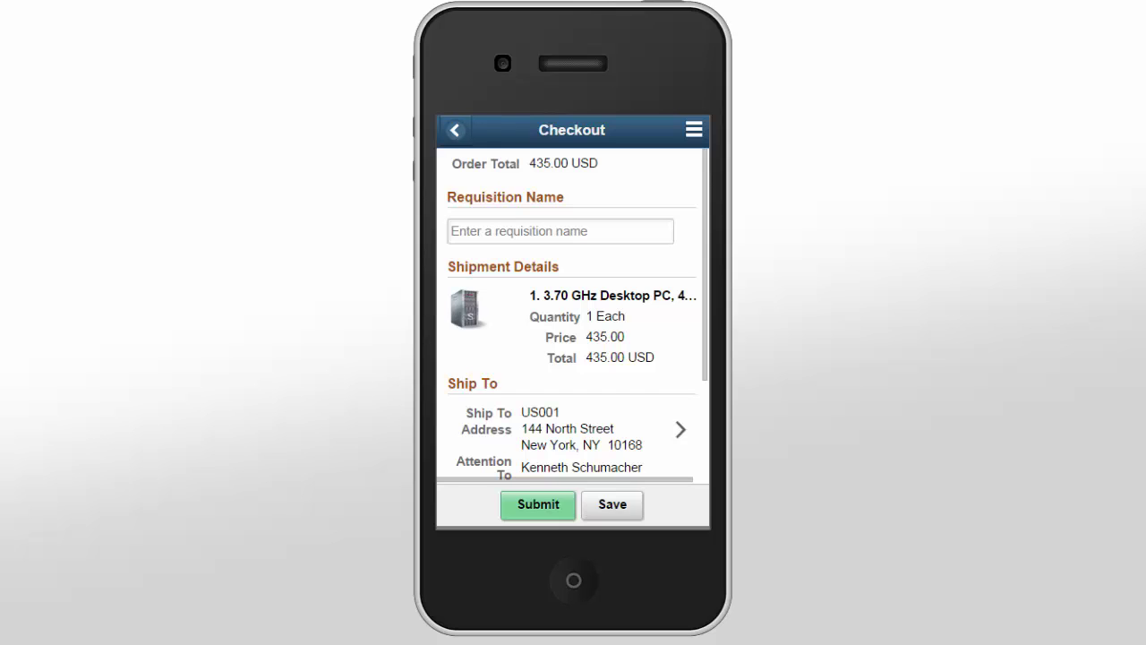
mouse_move(703, 301)
left_mouse_down()
mouse_move(699, 419)
mouse_move(705, 289)
left_mouse_up()
left_click(523, 505)
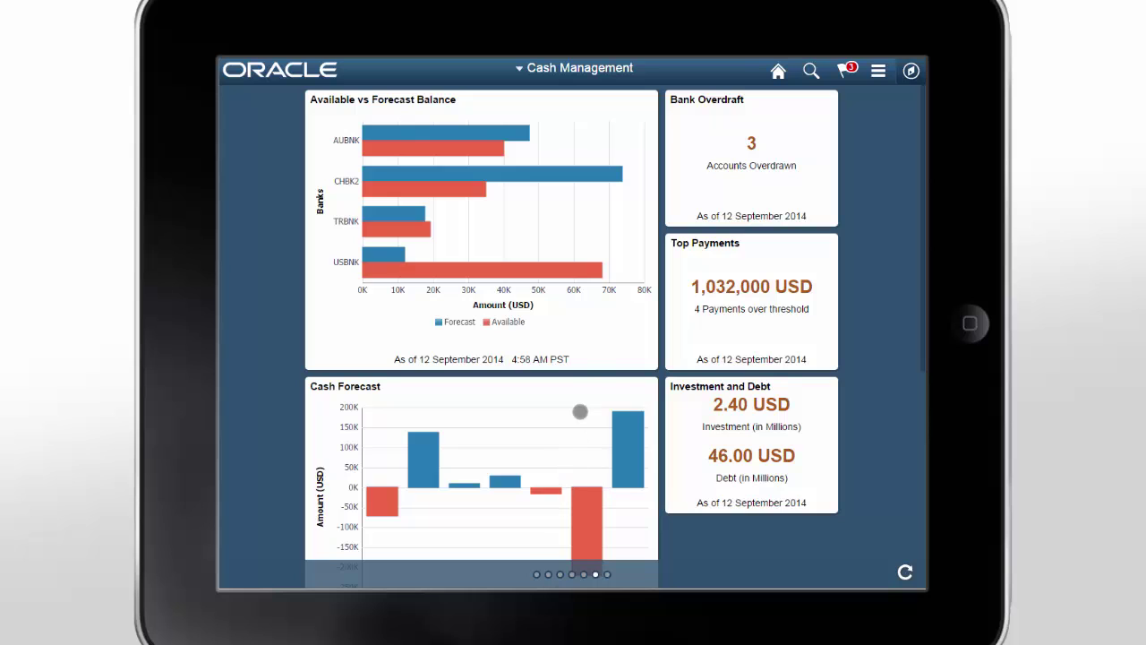
Review United States Bank's available versus forecast balances, then open its Cash Forecast summary.
left_click(588, 342)
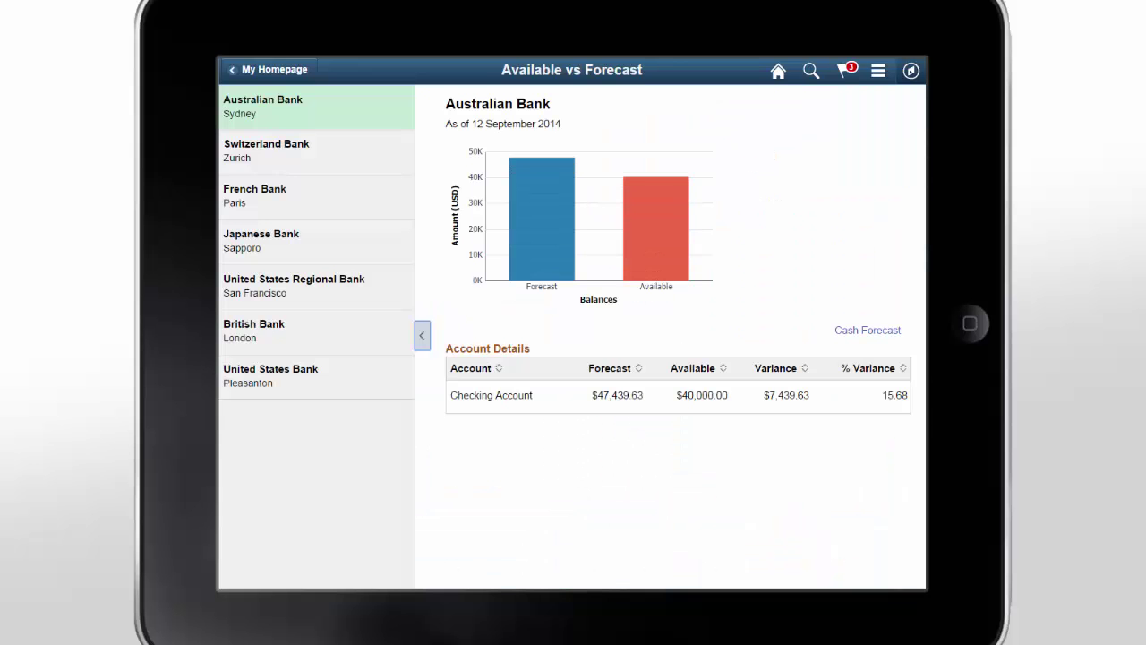
left_click(401, 378)
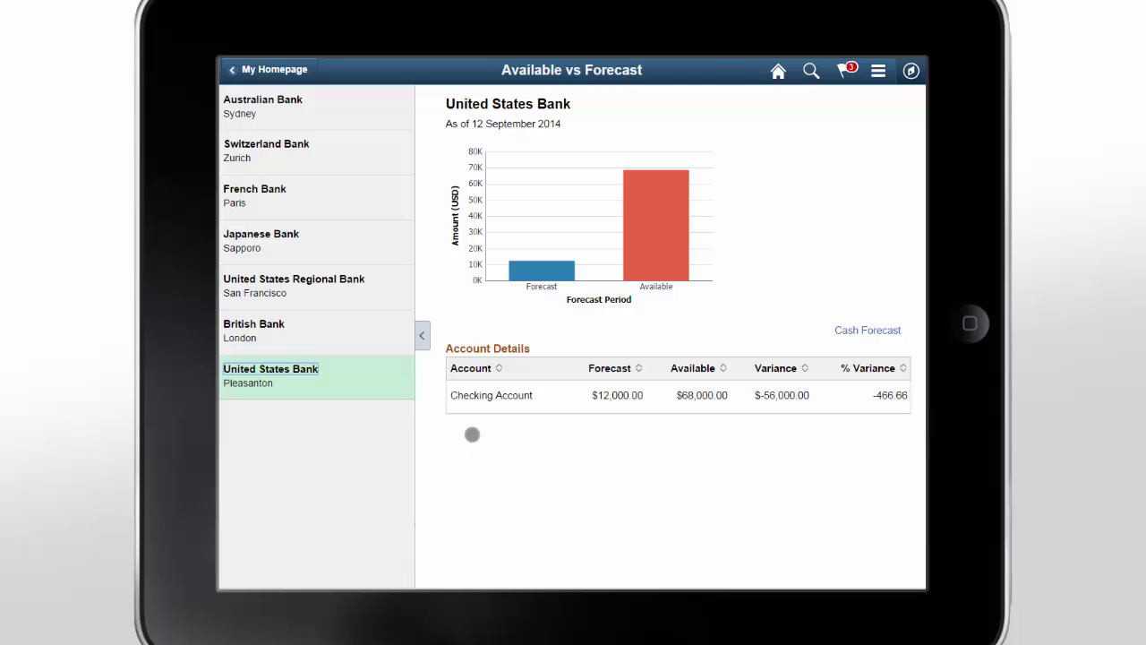
left_click(542, 273)
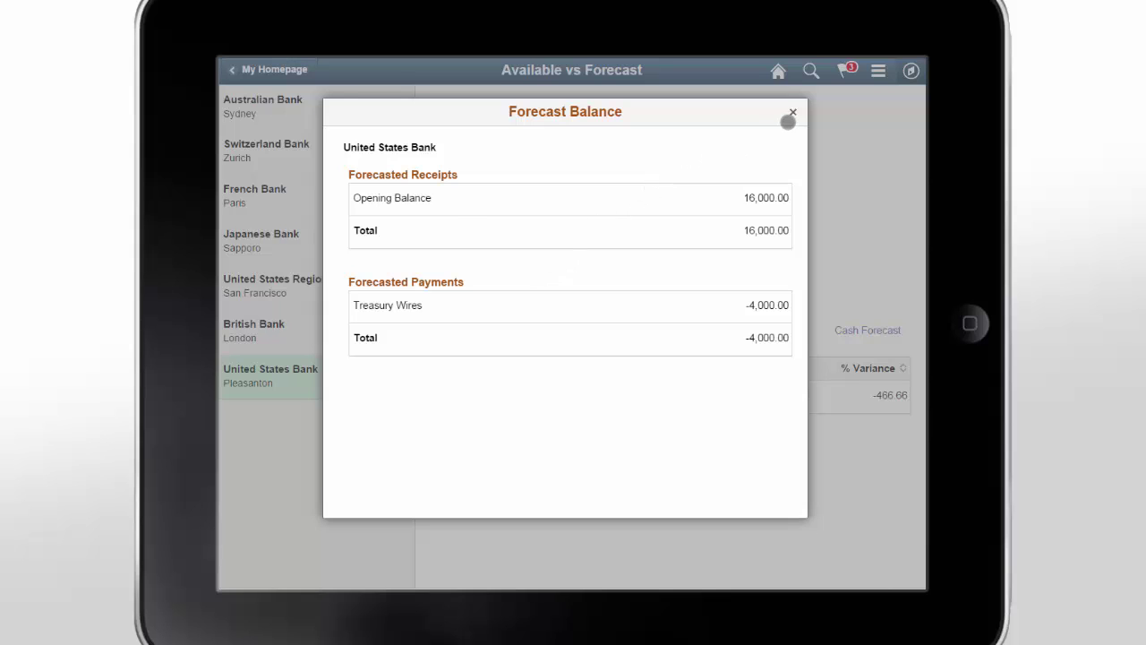
left_click(791, 112)
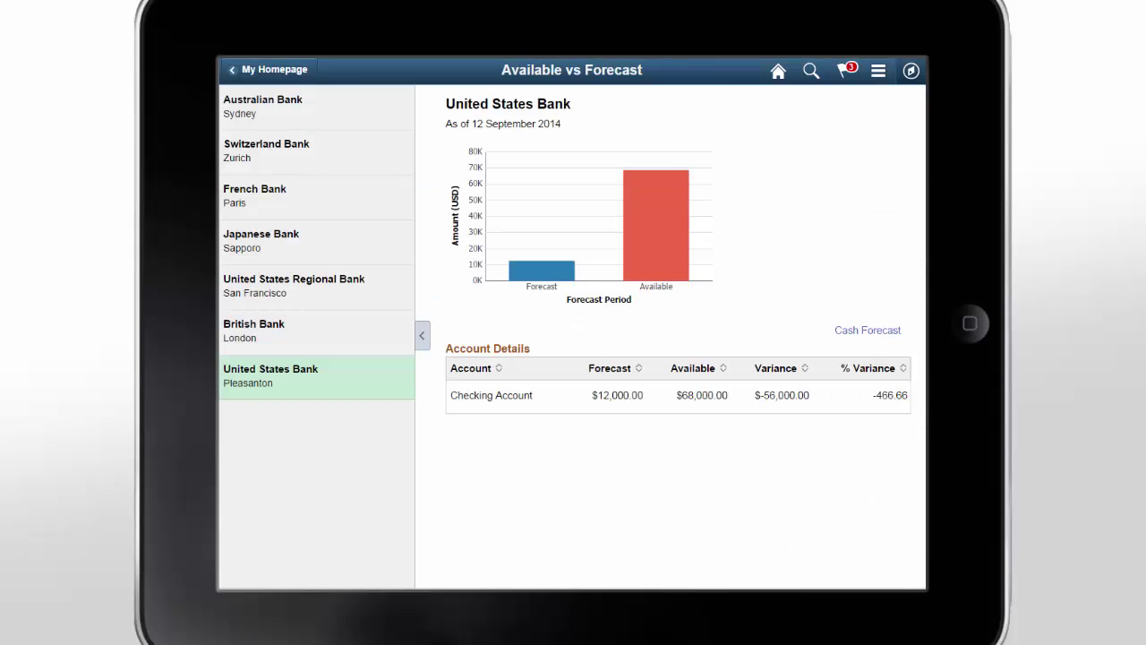
left_click(872, 329)
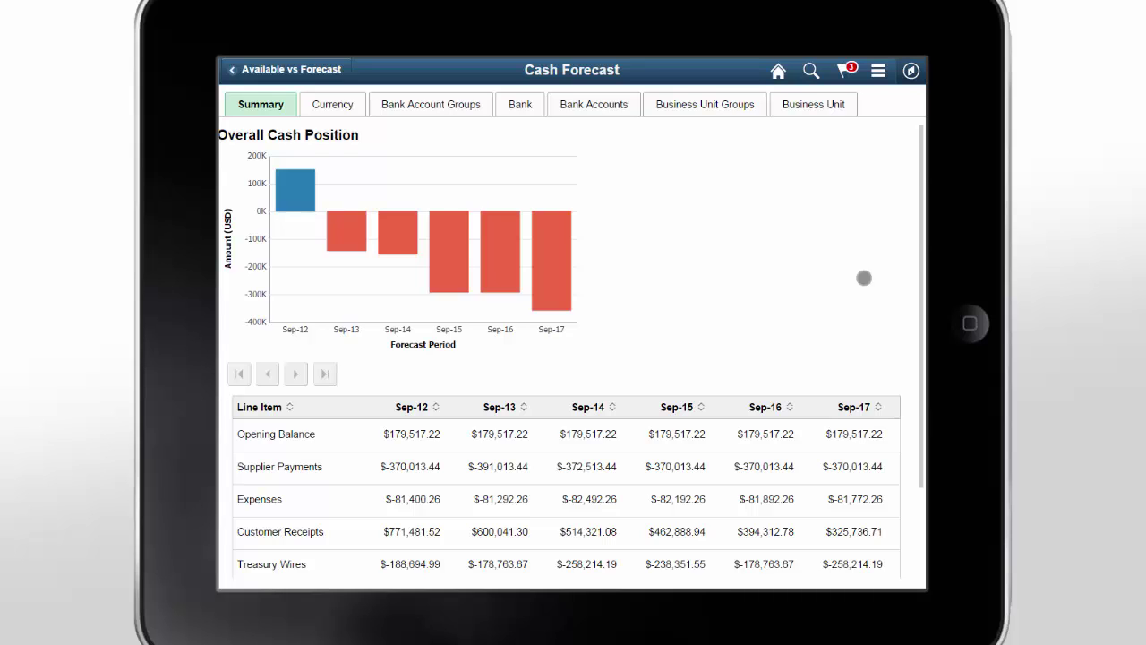
View United States Regional Bank's forecast on the Bank tab, then go back to Cash Management.
left_click(519, 104)
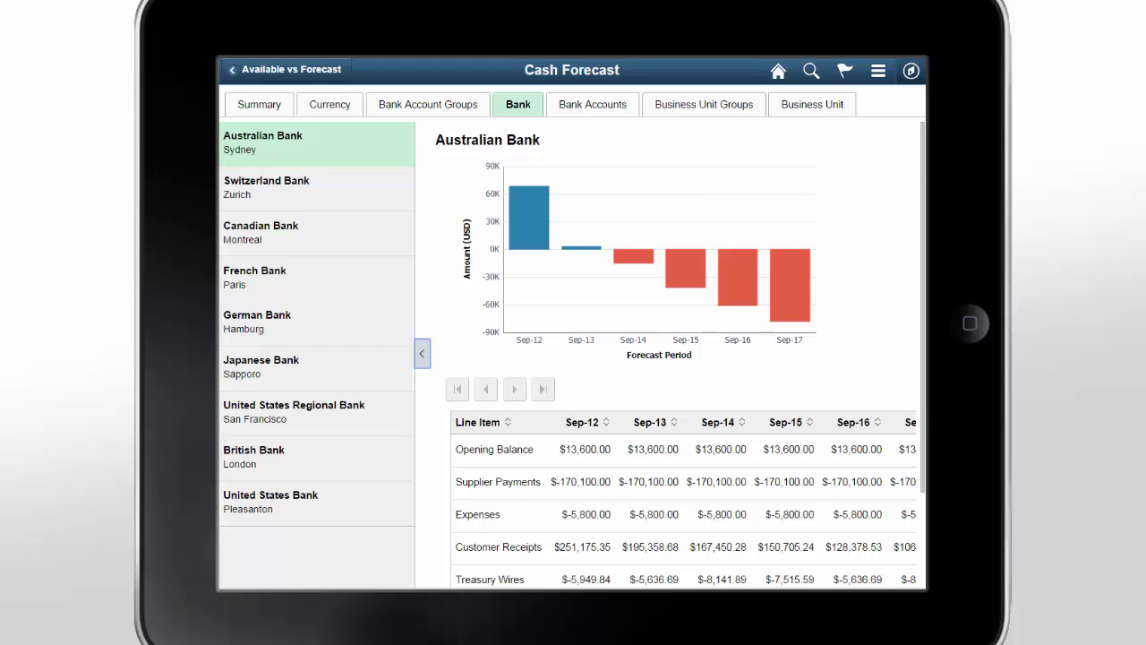
left_click(365, 414)
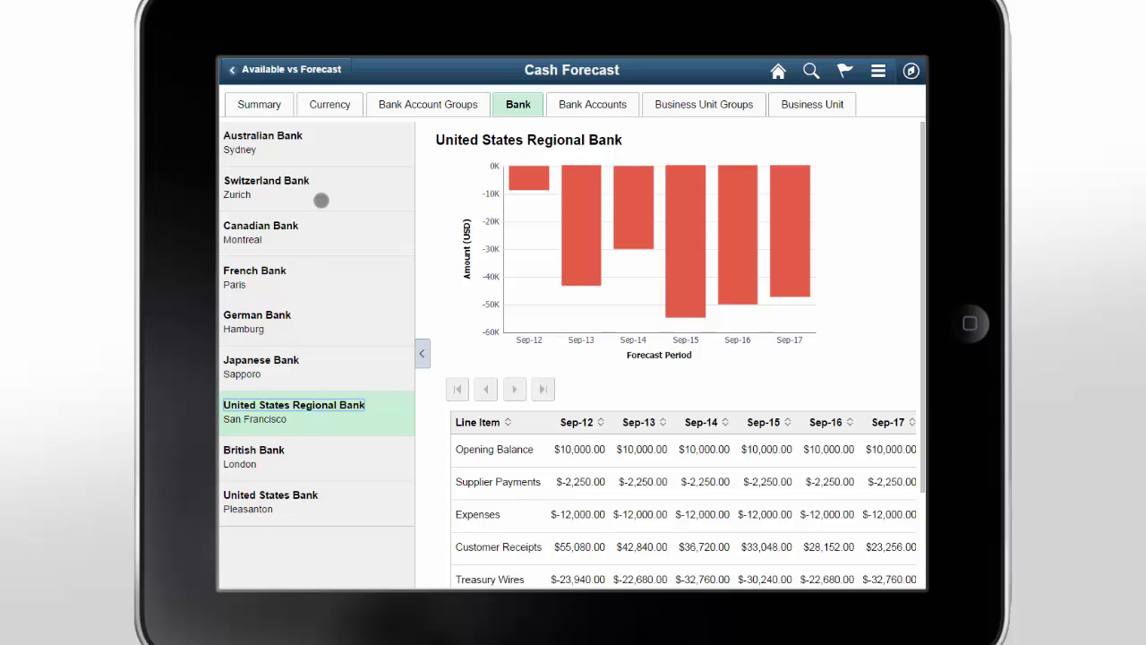
left_click(328, 70)
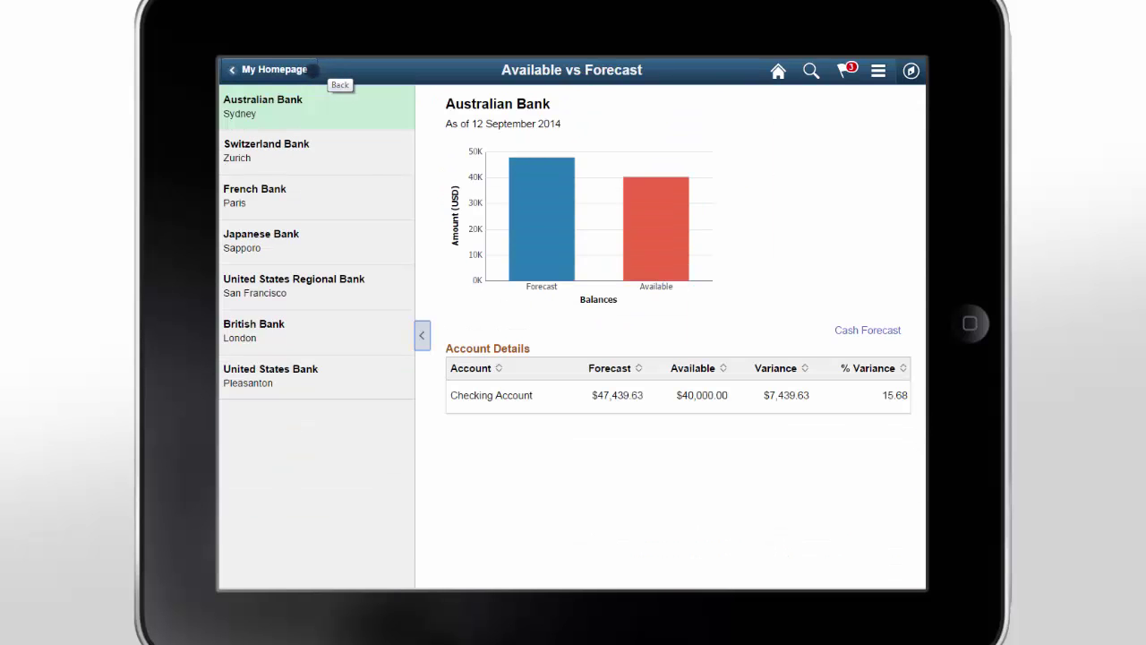
left_click(274, 69)
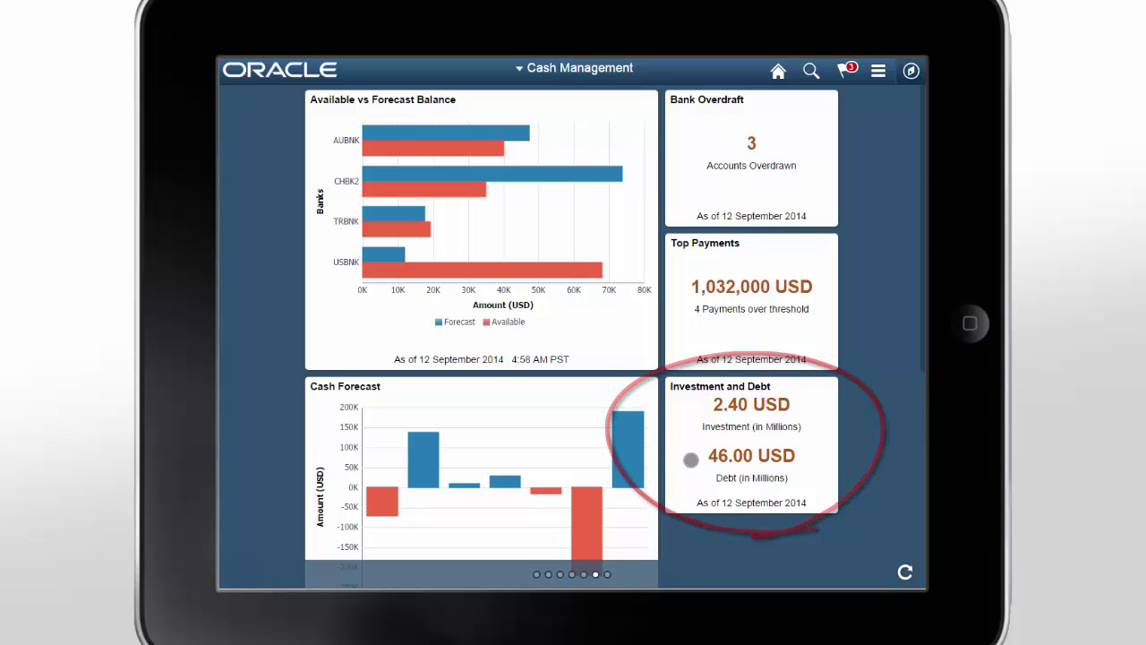
Open the Investment and Debt tile showing 2.40M of 46.00M USD.
left_click(690, 459)
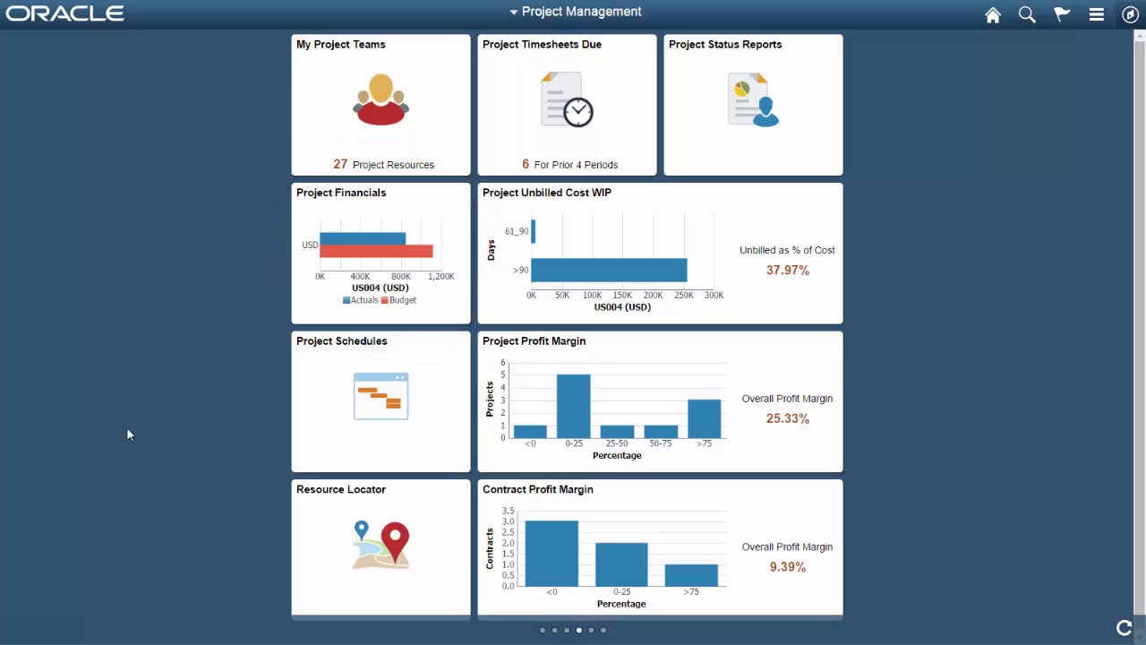
In the Project Financials pivot, remove Project Type, expand totals, and drag Project Manager into Row.
left_click(387, 275)
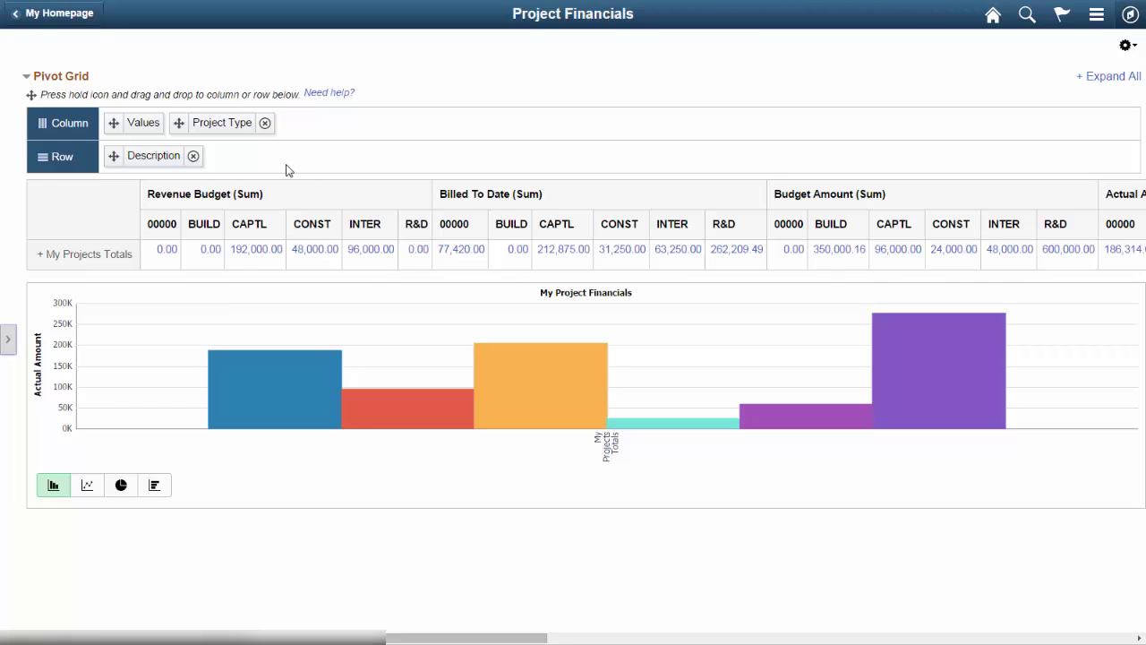
left_click(264, 124)
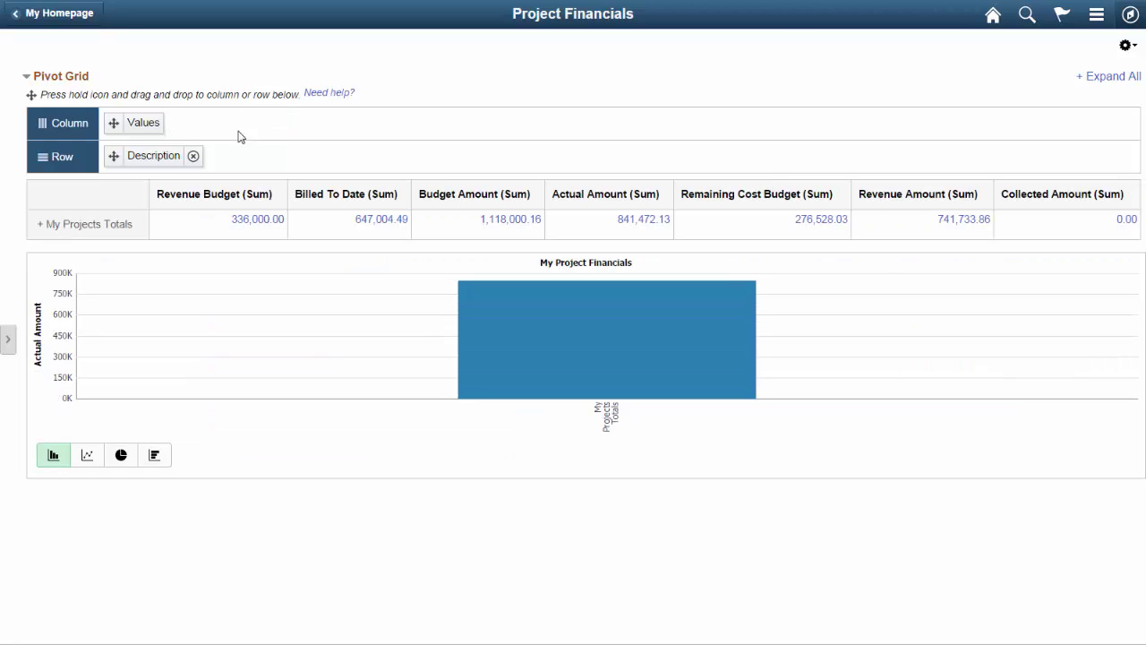
left_click(86, 224)
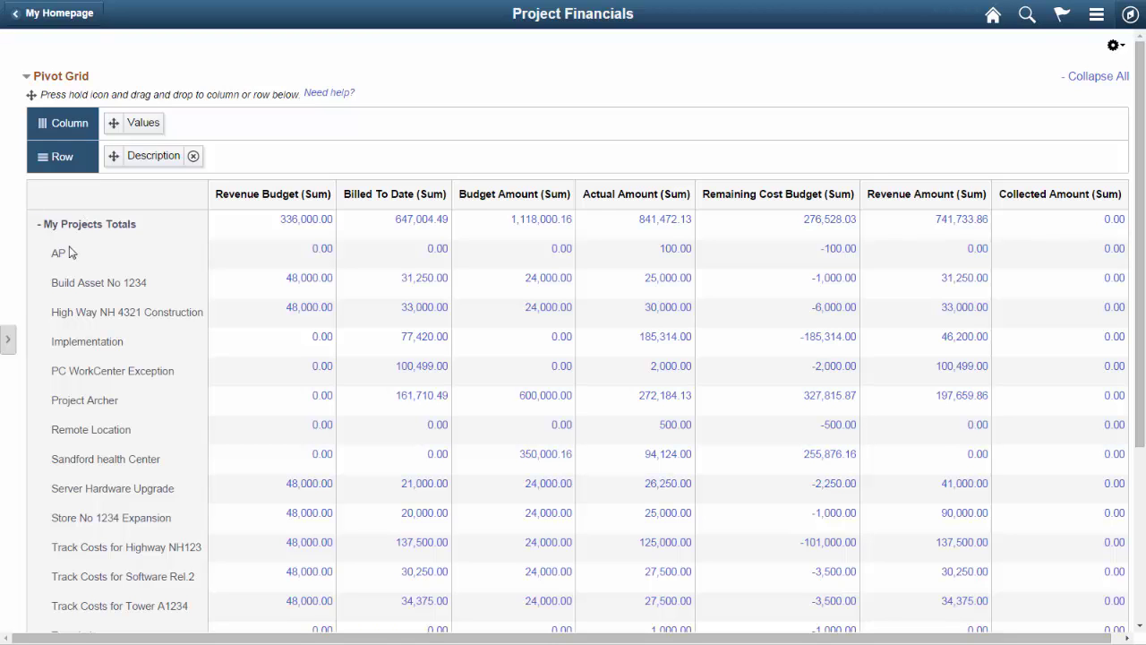
left_click(9, 339)
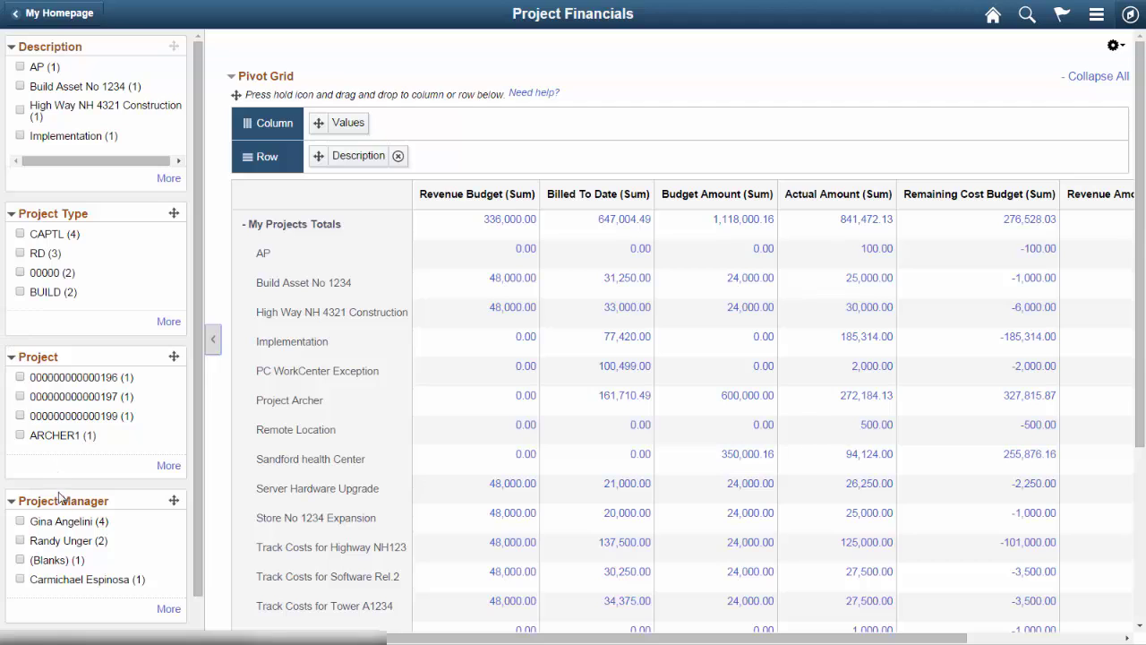
mouse_move(63, 501)
left_mouse_down()
mouse_move(442, 230)
mouse_move(514, 152)
mouse_move(457, 166)
mouse_move(376, 160)
left_mouse_up()
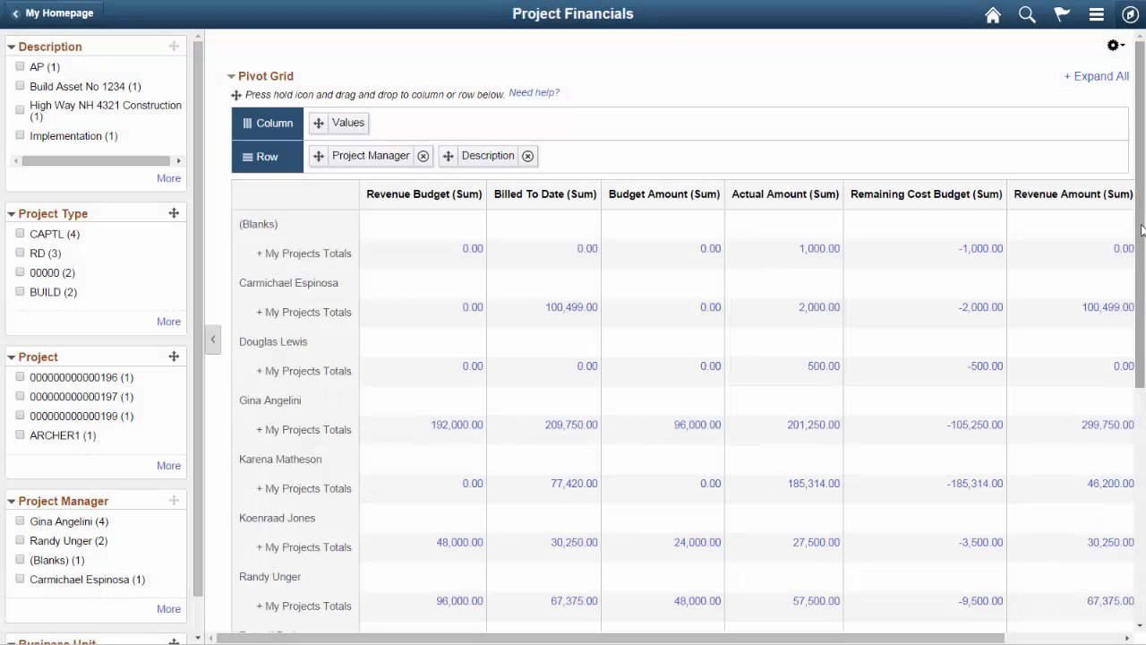
left_click_drag(1143, 231, 1141, 492)
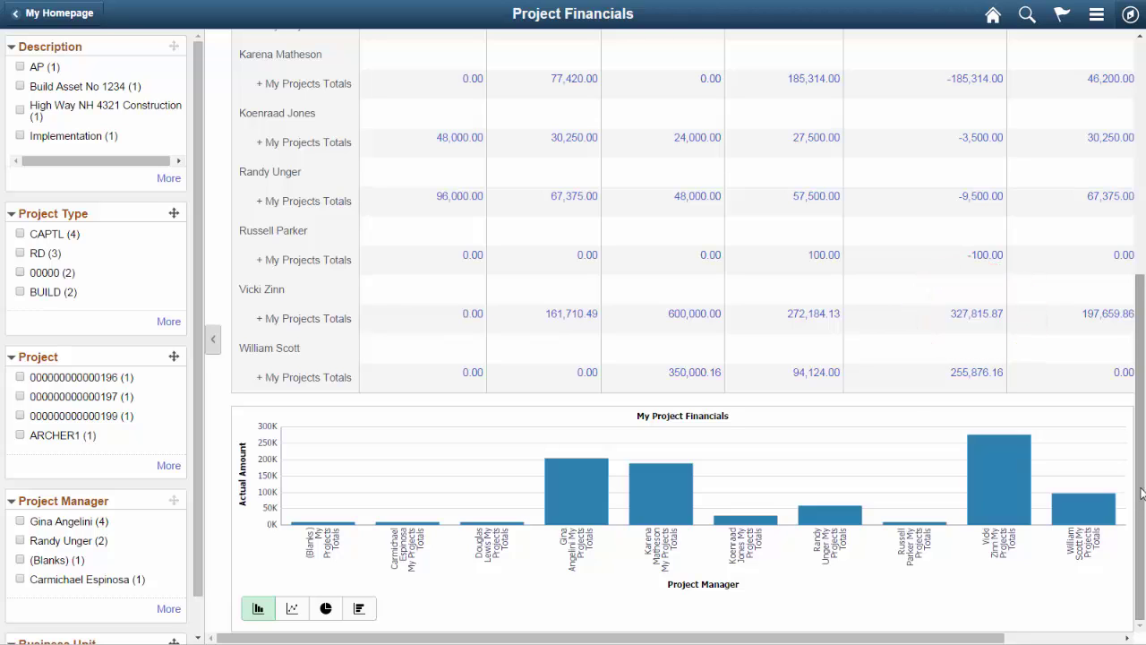
left_click(976, 318)
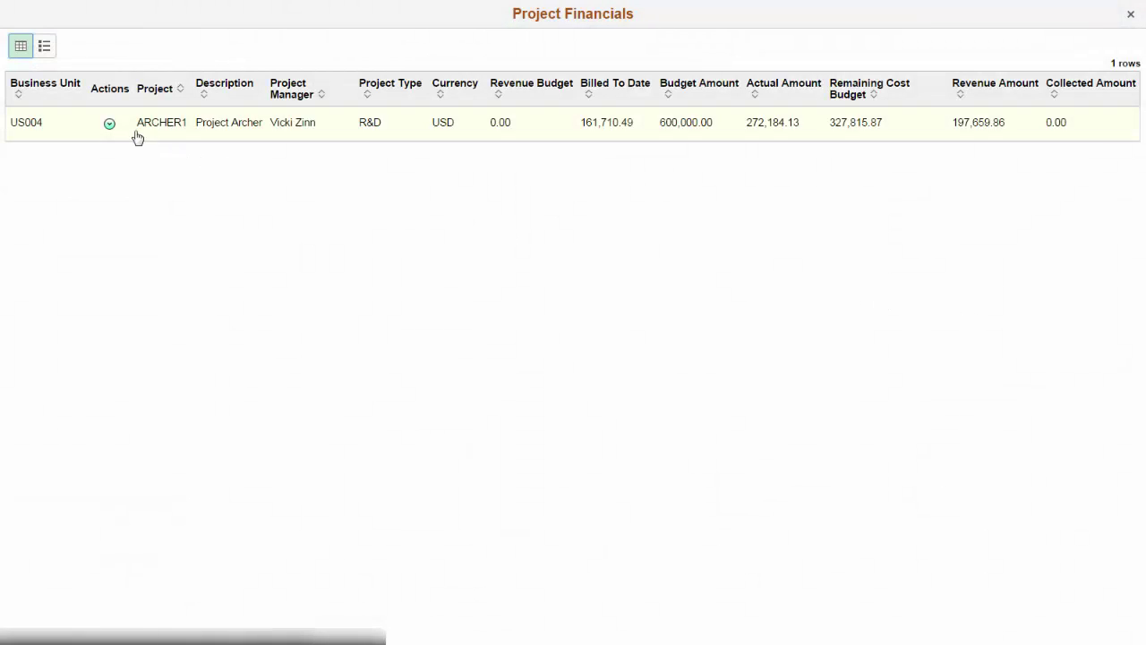
Open Project Archer's financials and email its manager asking to set up a review meeting.
left_click(110, 124)
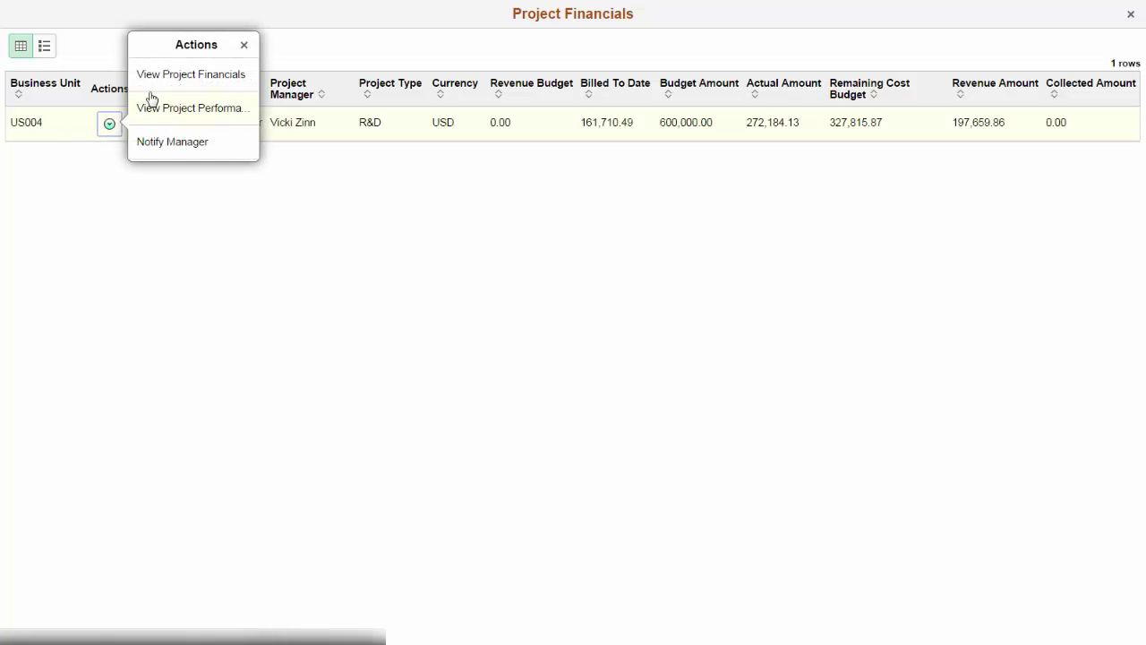
left_click(179, 76)
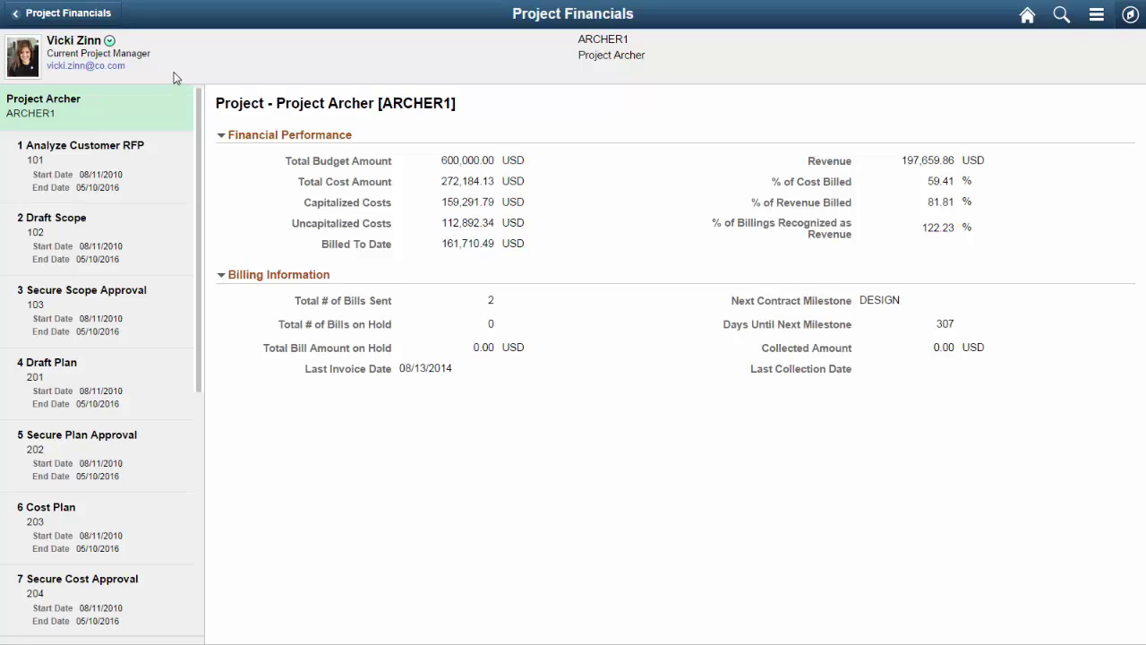
left_click(109, 43)
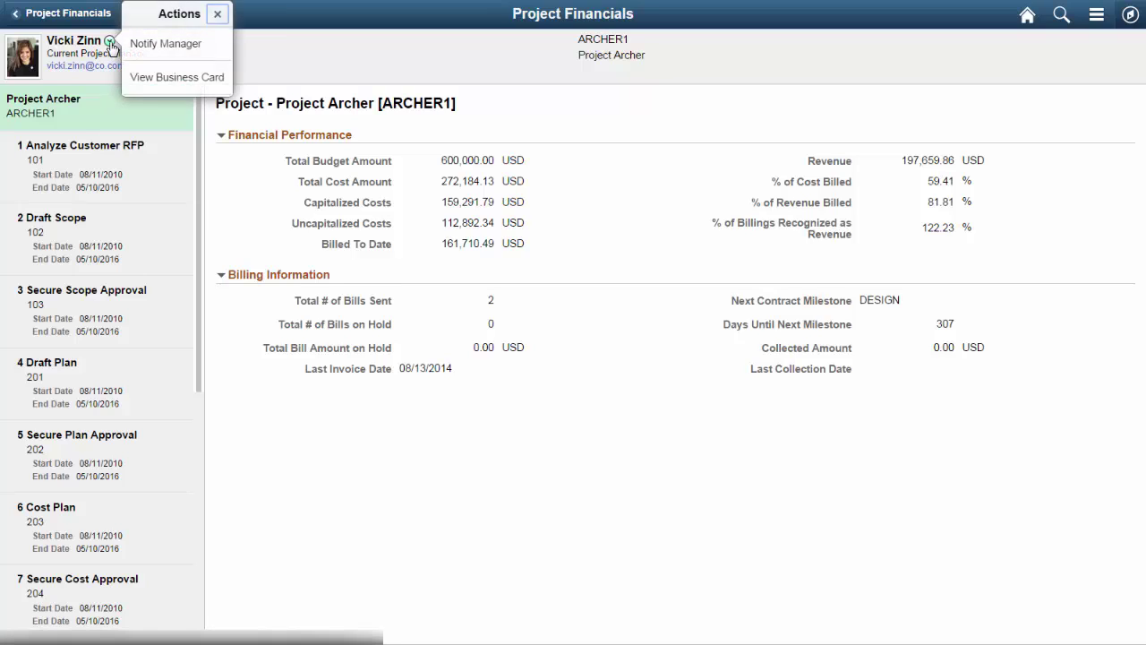
left_click(167, 46)
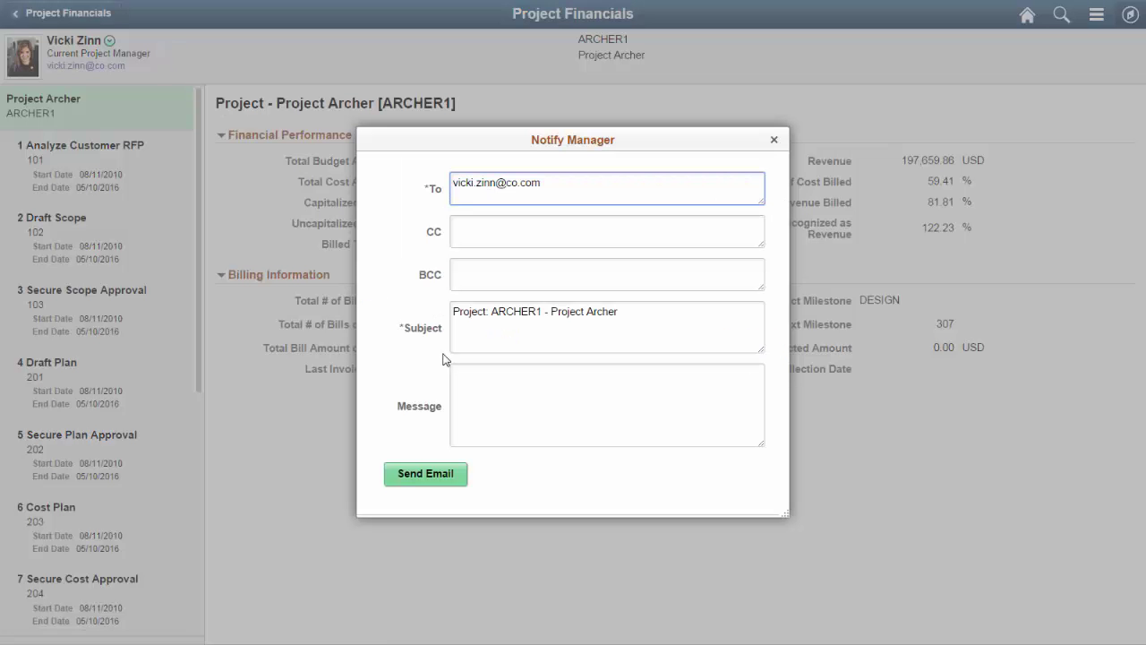
left_click(465, 370)
type("ease set up a meeting to review this projec")
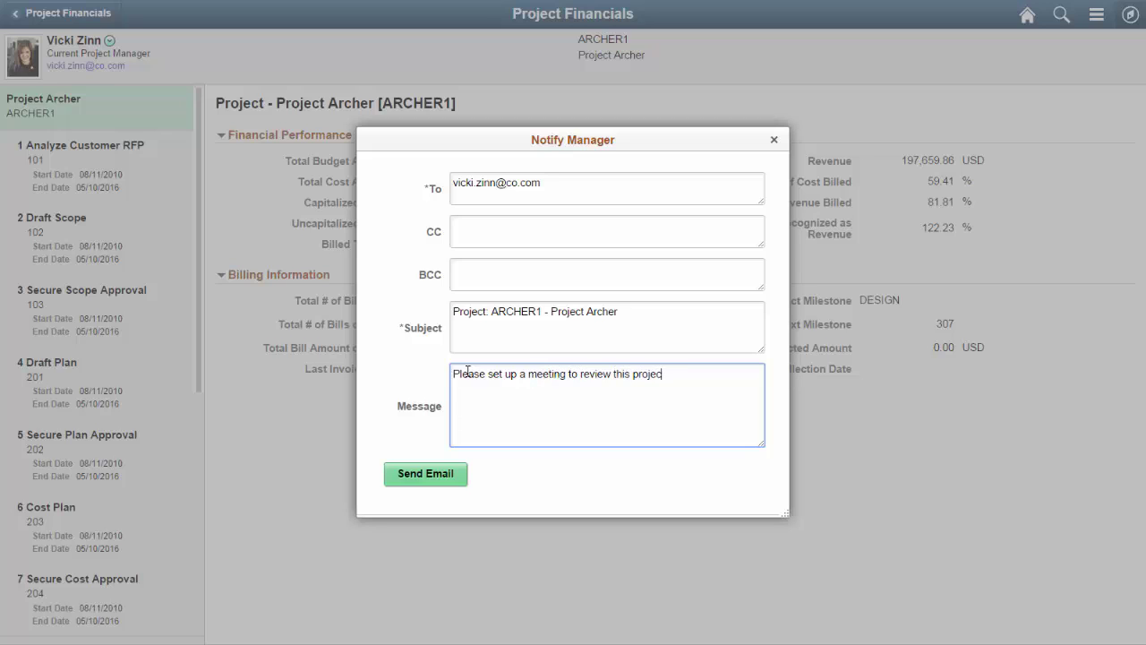
type("t. Thanks!")
left_click(422, 474)
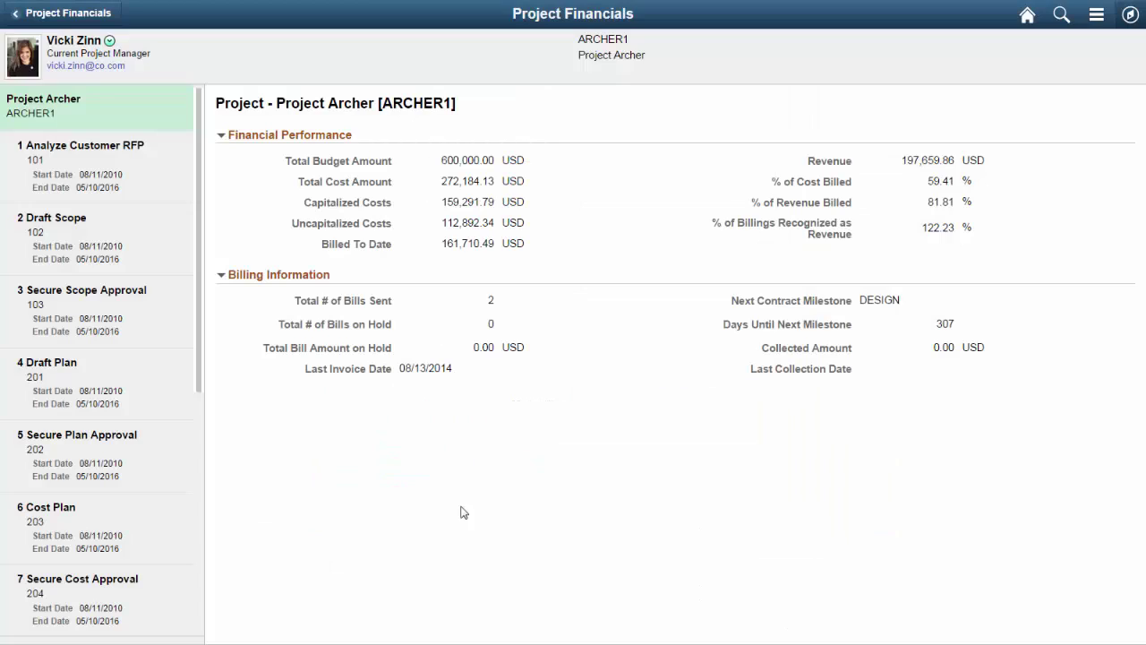
left_click(1097, 22)
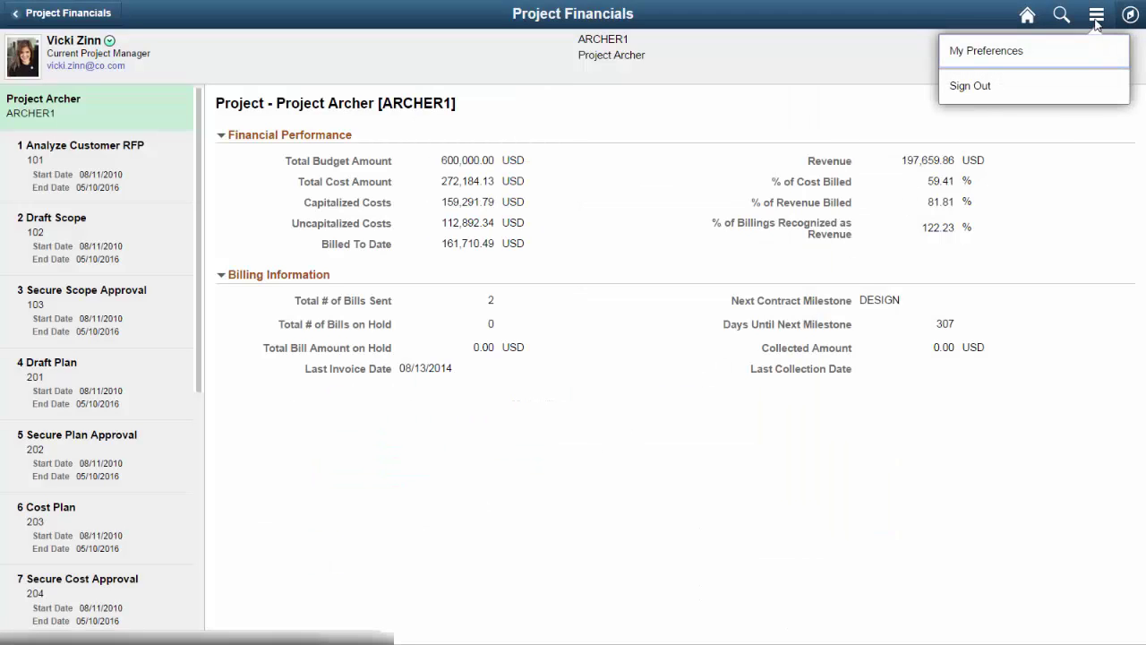